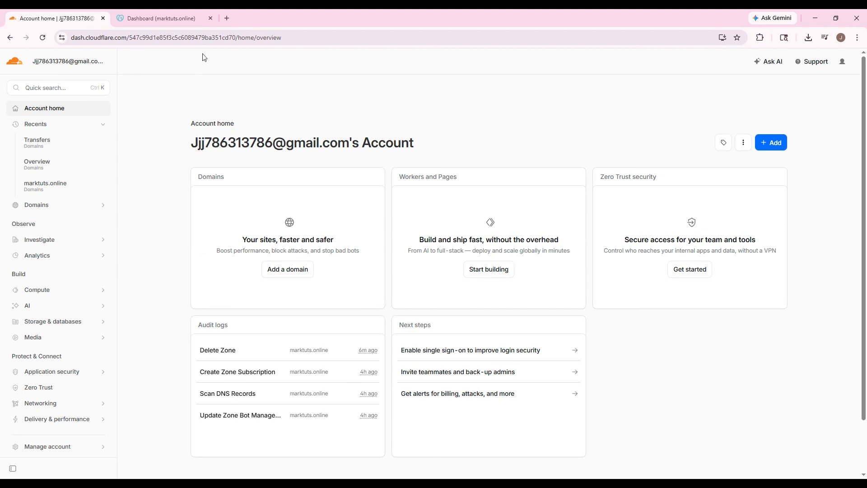
Step: Connect the existing domain marktuts.online to the Cloudflare account
click(195, 41)
click(307, 101)
click(774, 139)
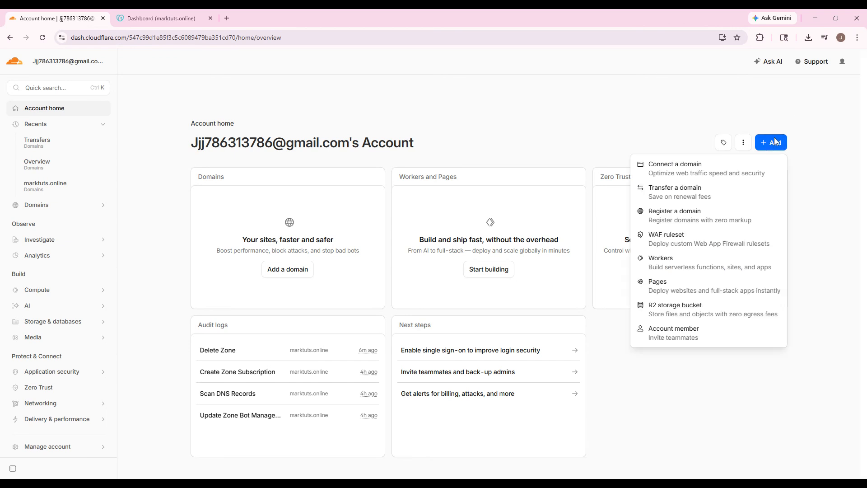
click(696, 174)
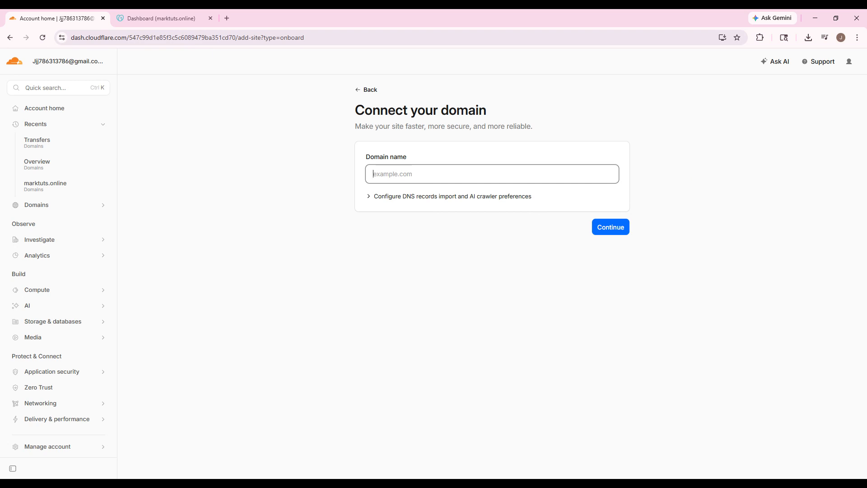
text(marktuts.online)
click(620, 230)
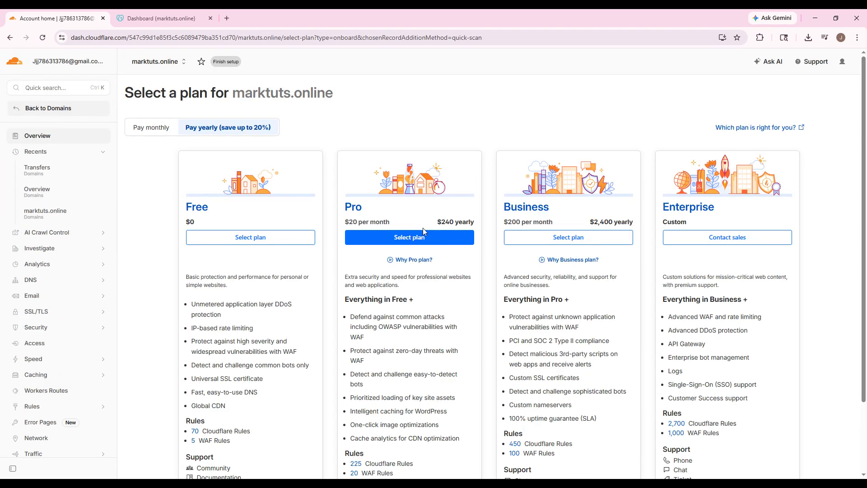
Step: Choose the Free plan for marktuts.online and review the scanned DNS records
click(289, 238)
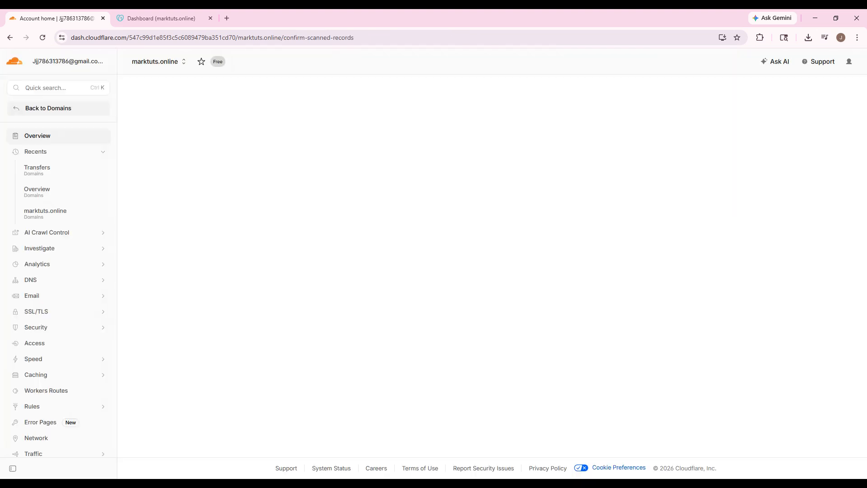
scroll(583, 339, down, 1)
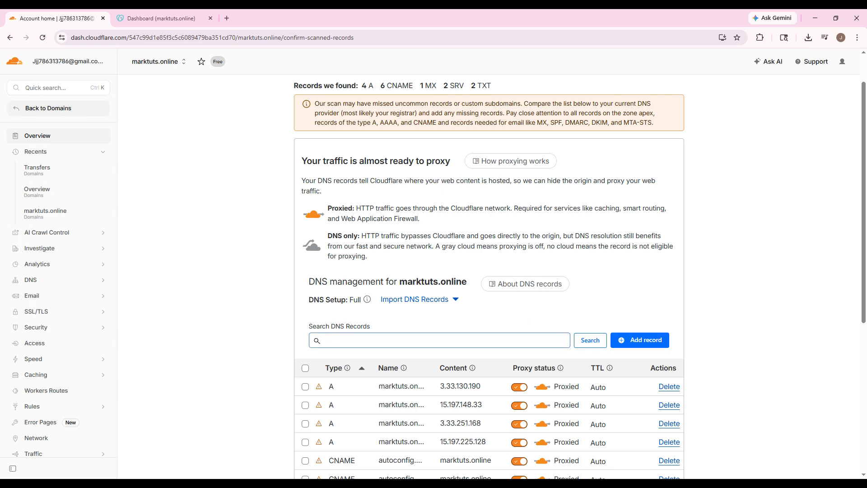
scroll(506, 296, down, 5)
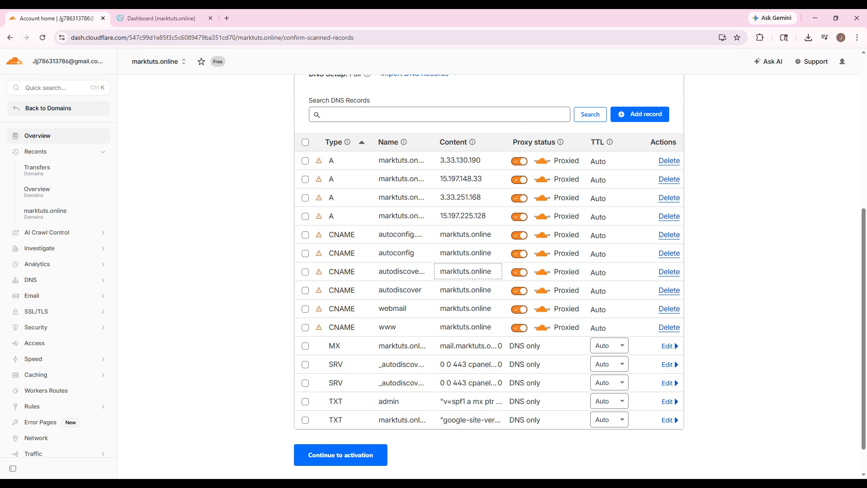
scroll(345, 311, up, 2)
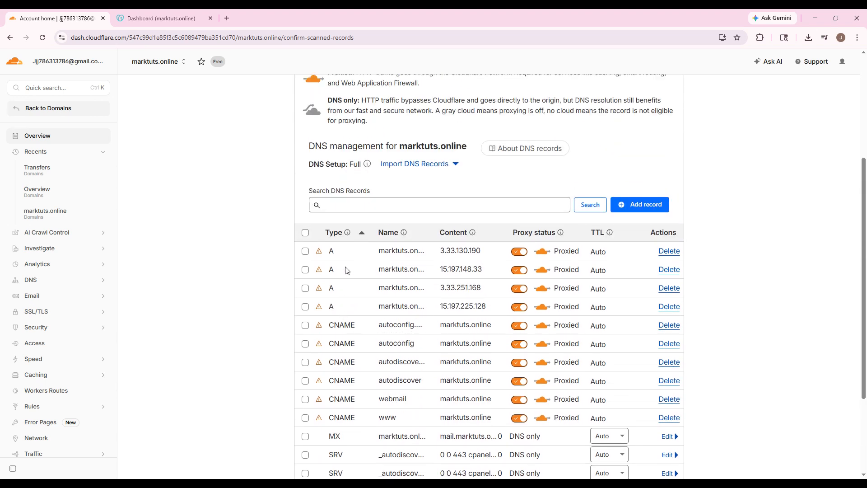
scroll(457, 304, up, 3)
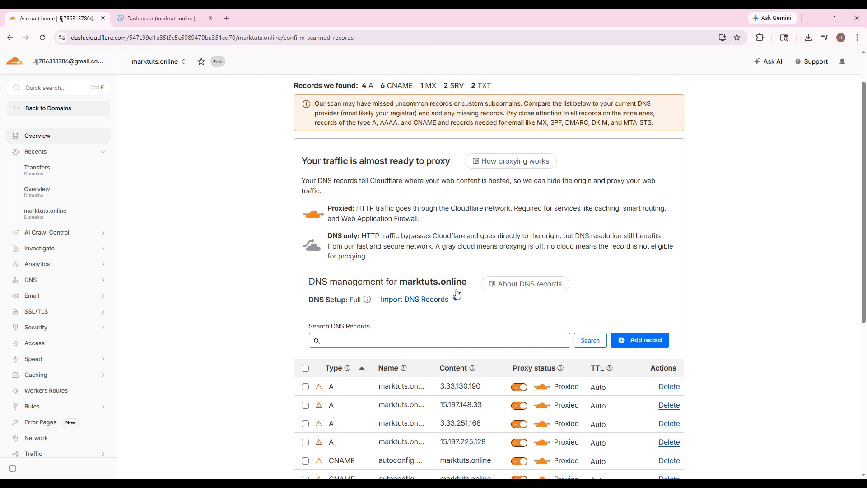
Step: Switch to GoDaddy and open DNS management for marktuts.online from the account's products
click(162, 18)
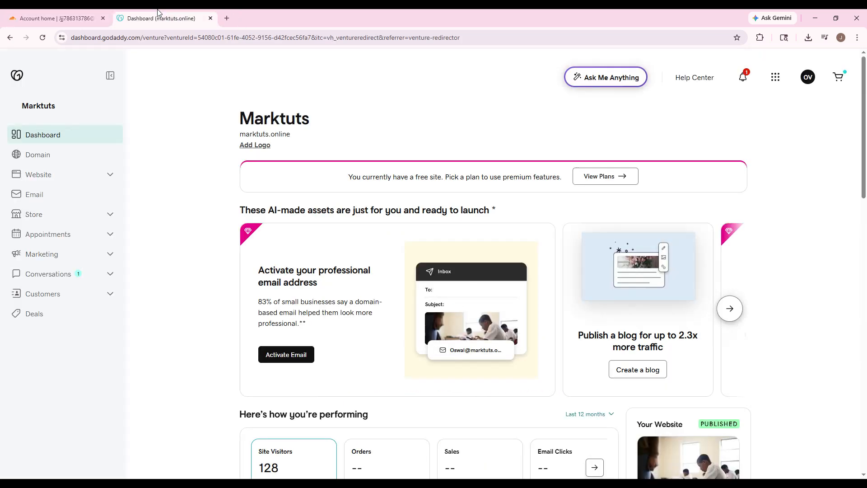
click(808, 77)
click(723, 221)
scroll(366, 241, down, 3)
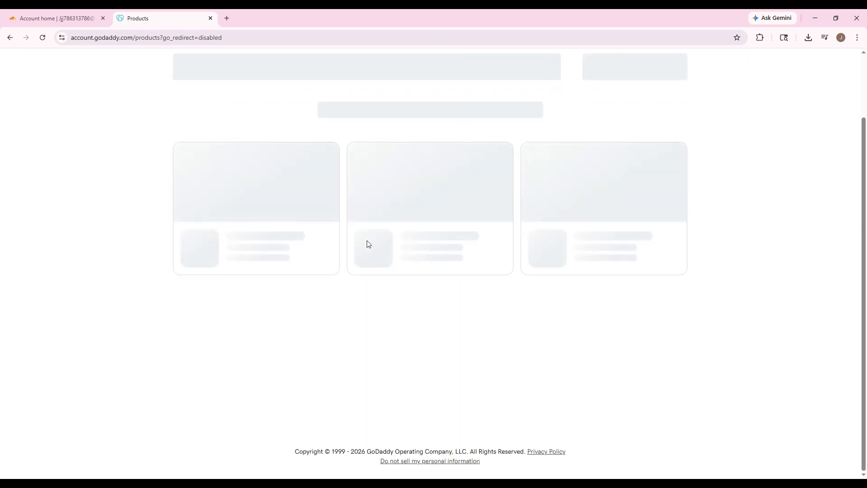
scroll(320, 258, down, 6)
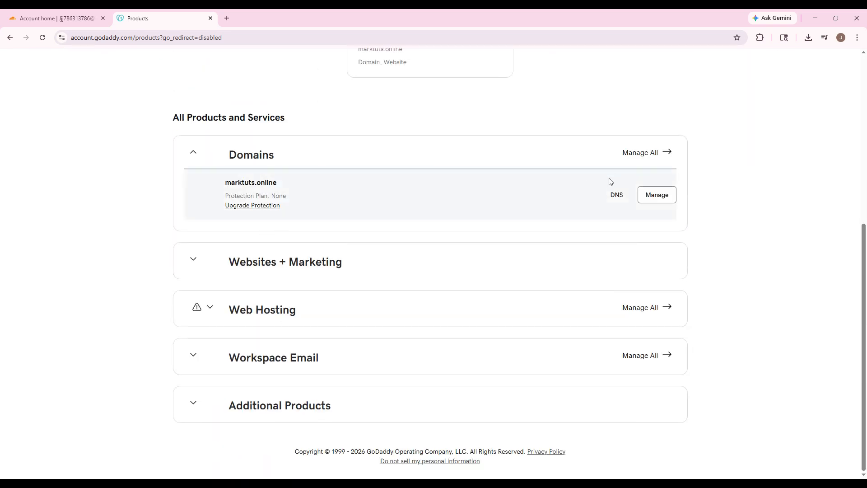
click(617, 194)
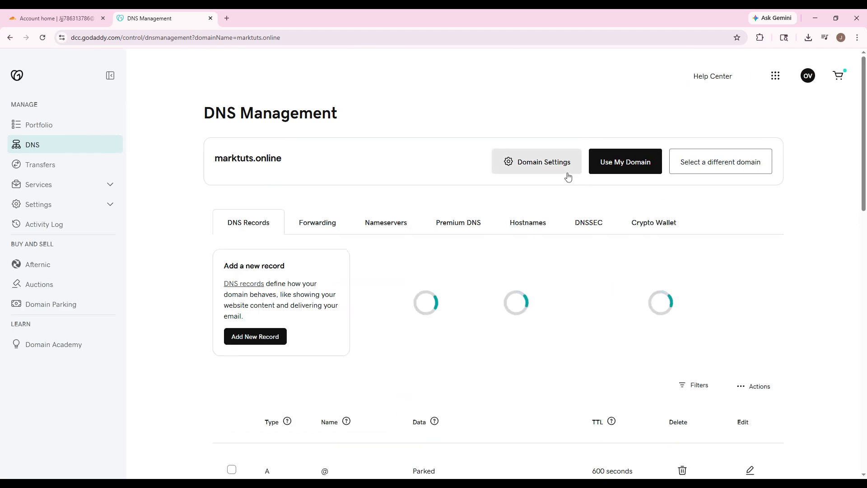
Step: Start changing the nameservers of marktuts.online, choosing to use custom nameservers instead of GoDaddy's
click(387, 220)
scroll(682, 244, down, 4)
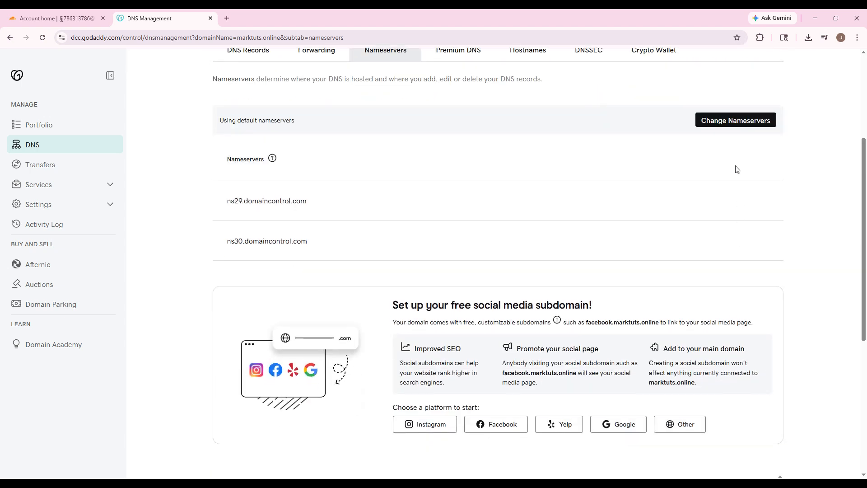
click(736, 123)
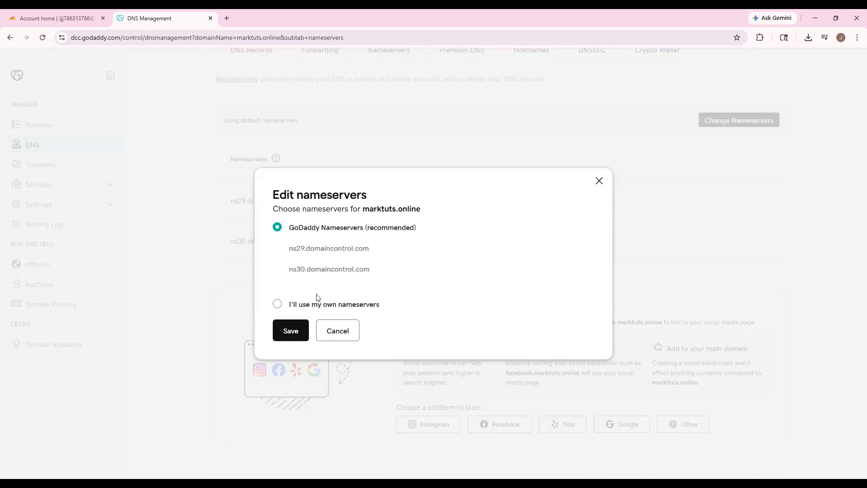
click(315, 305)
Step: Return to Cloudflare, accept the scanned DNS records and continue to activation
click(63, 18)
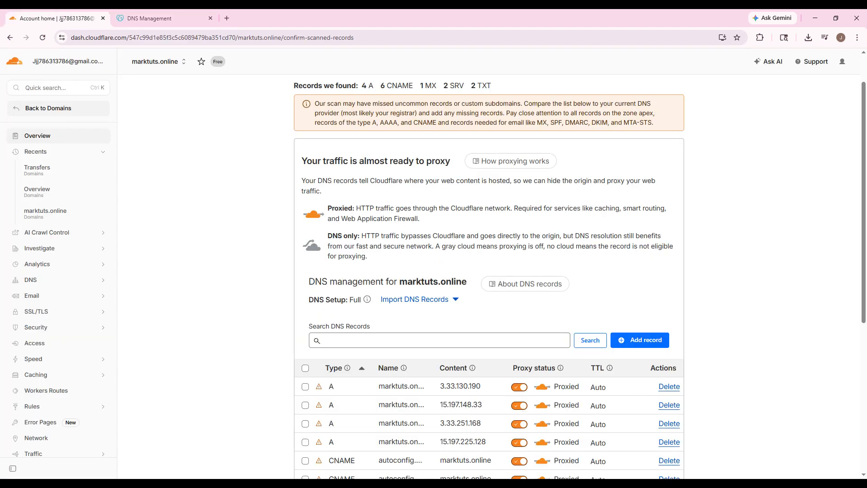
scroll(429, 223, down, 5)
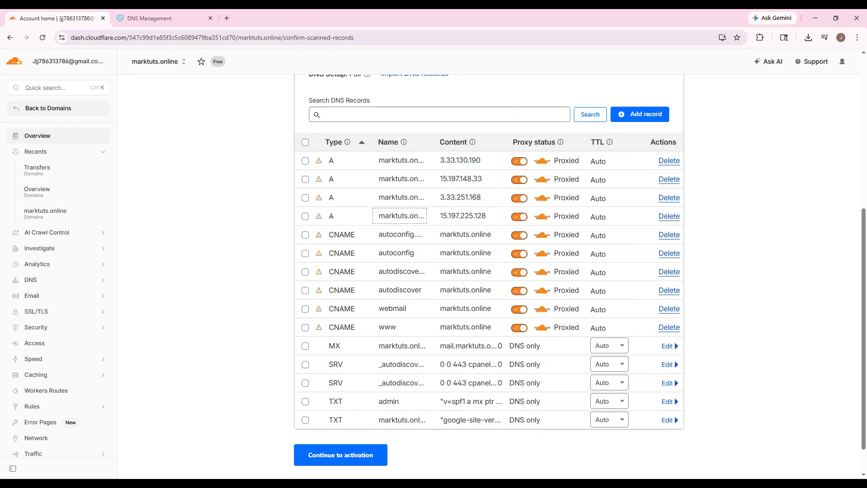
scroll(364, 415, down, 1)
click(364, 417)
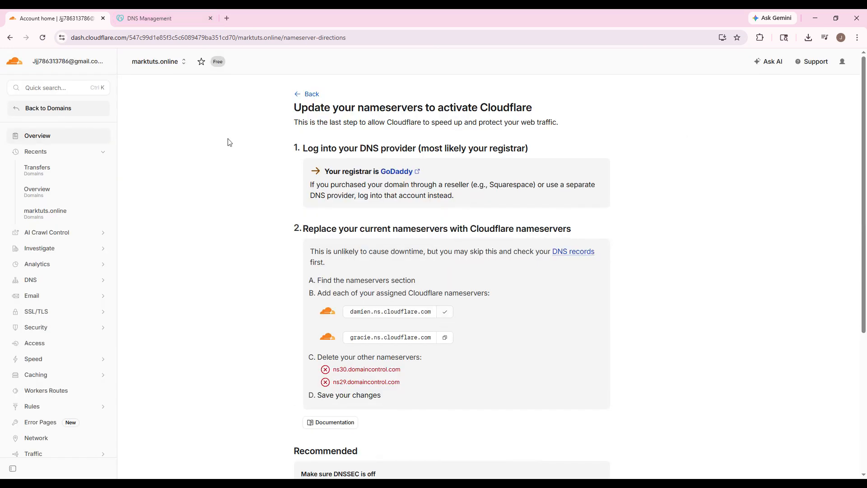
Step: Copy the assigned Cloudflare nameservers damien.ns.cloudflare.com and gracie.ns.cloudflare.com into GoDaddy's two custom nameserver fields
click(171, 18)
click(350, 263)
text(damien.ns.cloudflare.com)
click(59, 18)
click(453, 340)
click(149, 18)
click(425, 293)
text(gracie.ns.cloudflare.com)
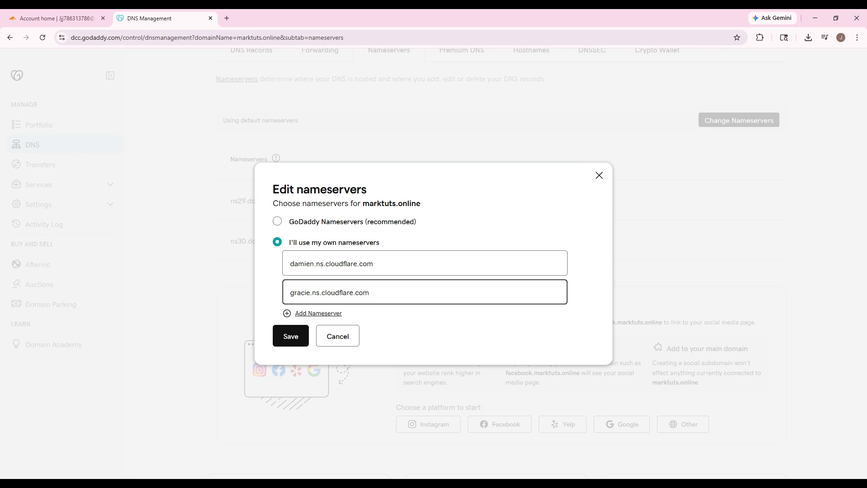
Step: Go back to Cloudflare's nameserver instructions and find the confirmation that the nameservers were updated
click(40, 14)
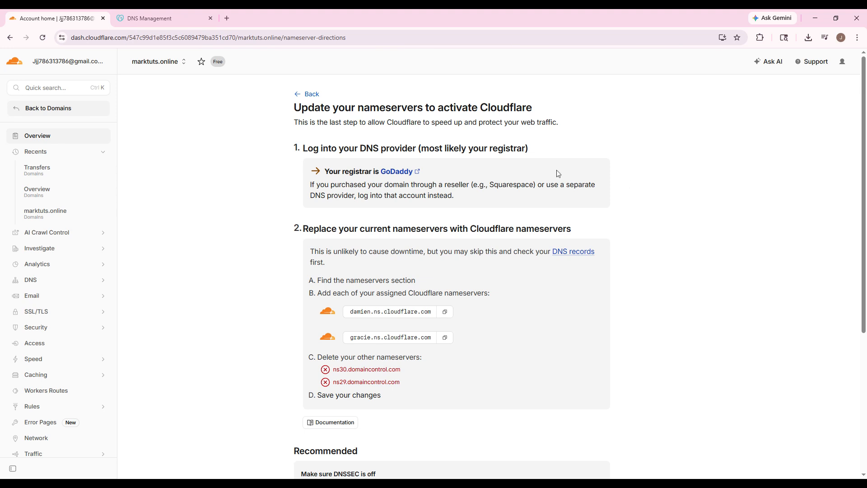
scroll(274, 187, down, 5)
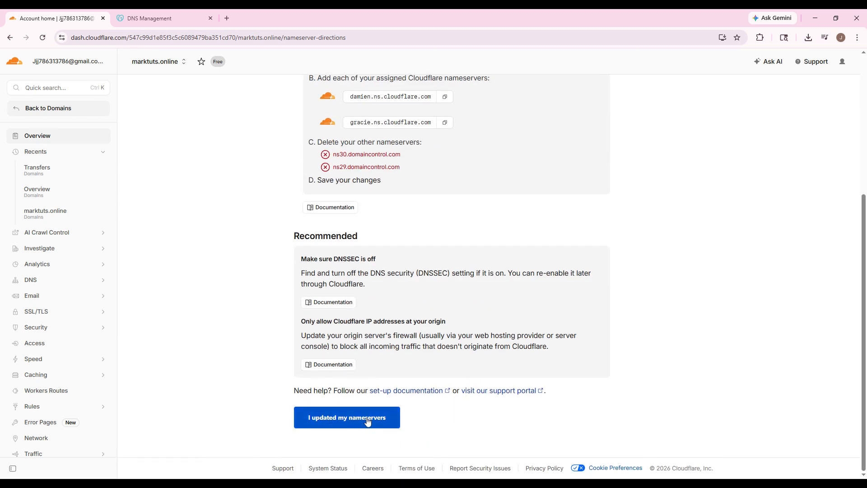